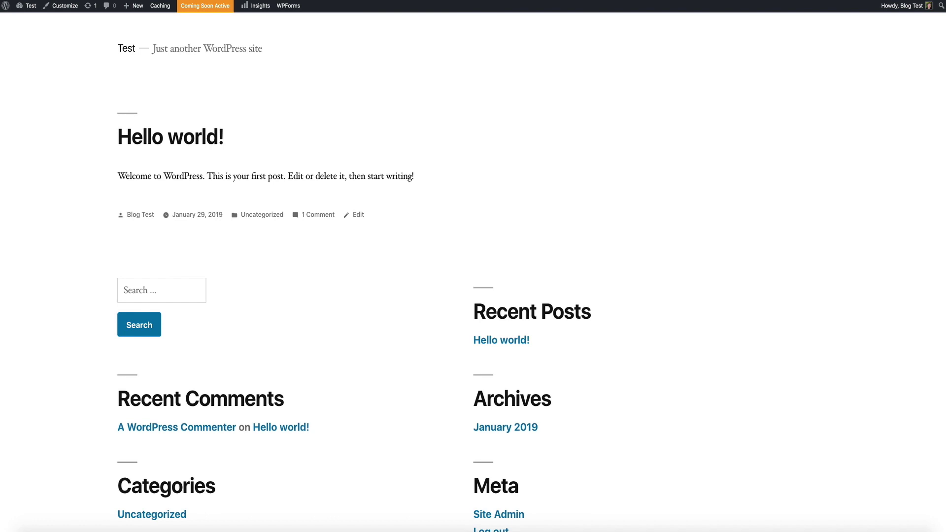
- Check the new site's nearly empty post list, categories, pages and media library
{"action": "scroll", "coordinate": [775, 171], "scroll_direction": "down", "scroll_amount": 5}
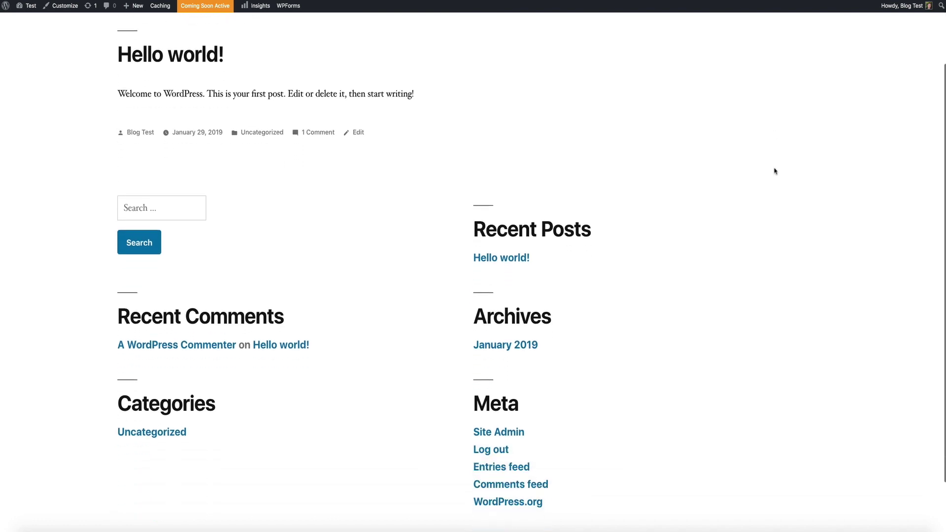
{"action": "scroll", "coordinate": [775, 171], "scroll_direction": "up", "scroll_amount": 5}
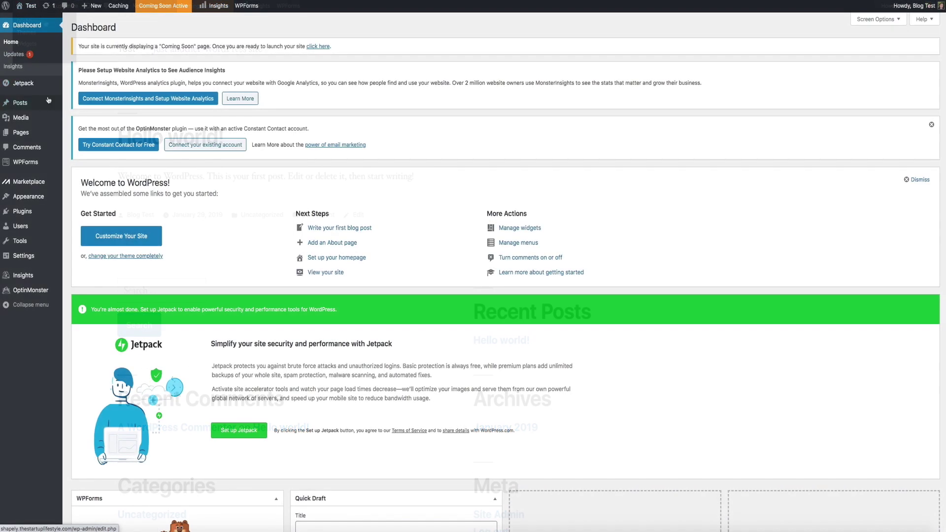
{"action": "left_click", "coordinate": [48, 101]}
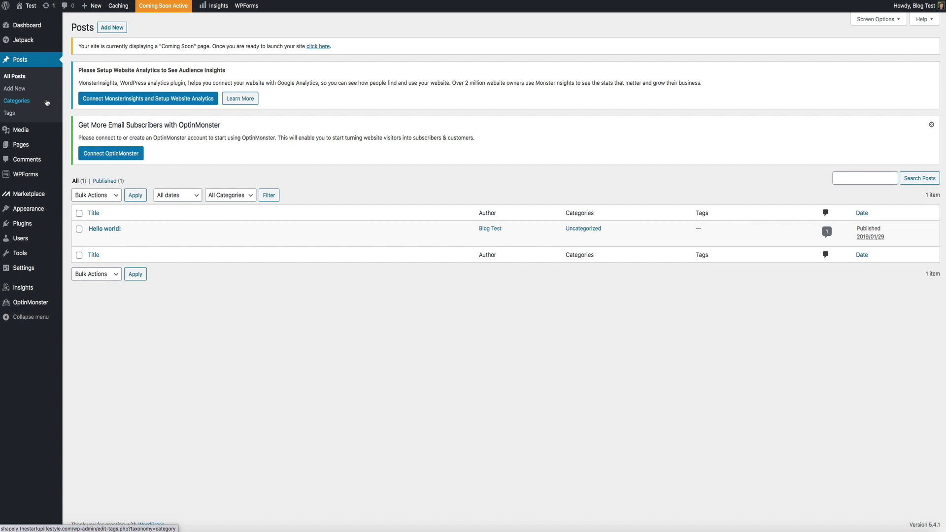
{"action": "left_click", "coordinate": [47, 103]}
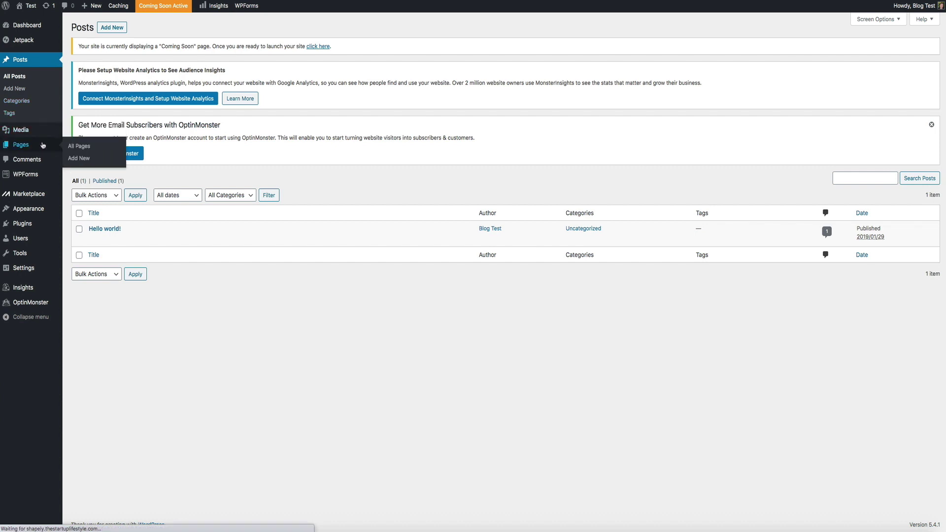
{"action": "left_click", "coordinate": [42, 145]}
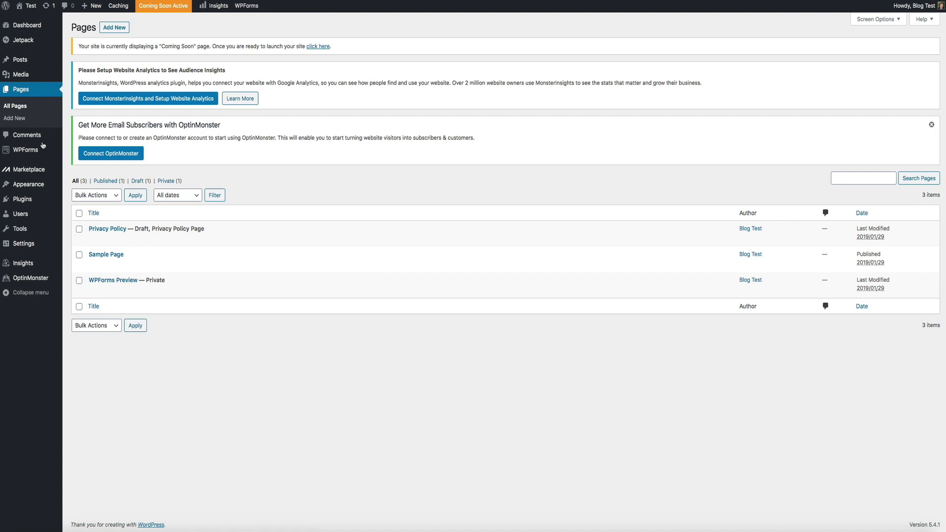
{"action": "left_click", "coordinate": [38, 77]}
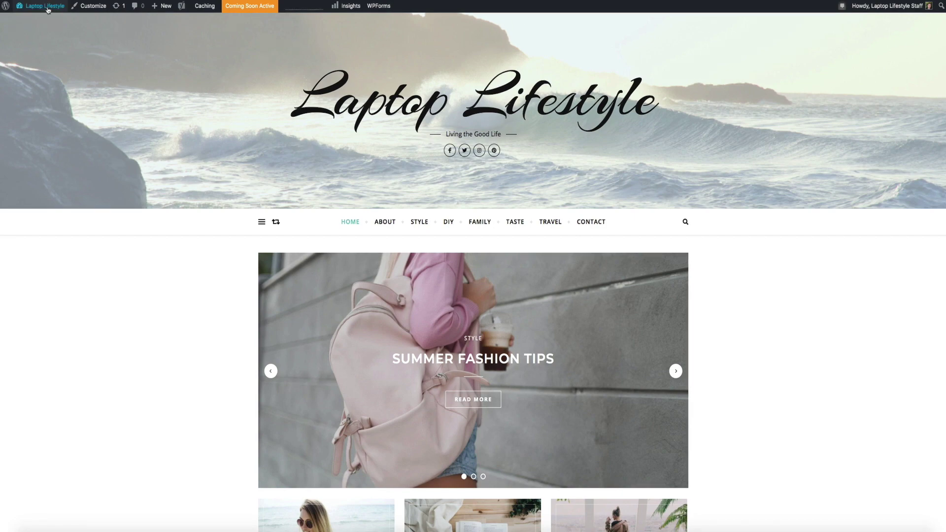
- Go to the Laptop Lifestyle dashboard and open Tools > Export with All content selected
{"action": "mouse_move", "coordinate": [48, 10]}
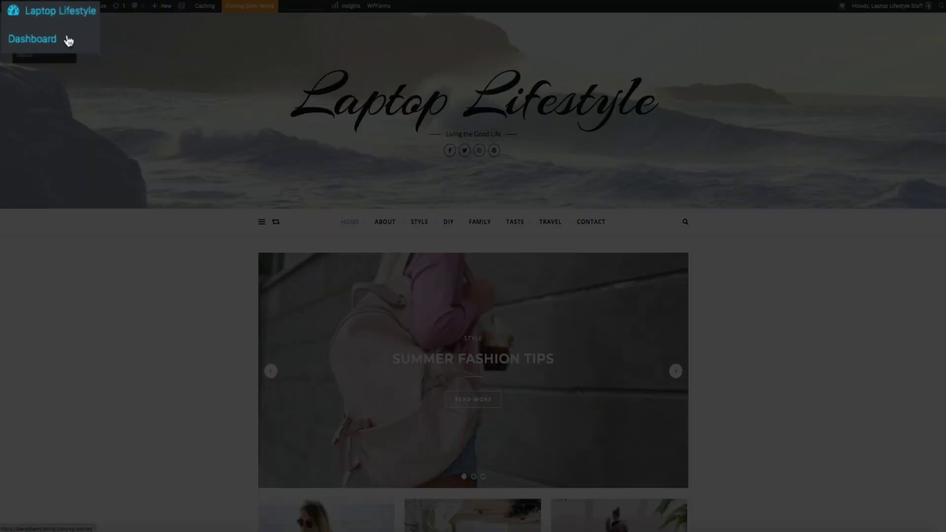
{"action": "left_click", "coordinate": [69, 41]}
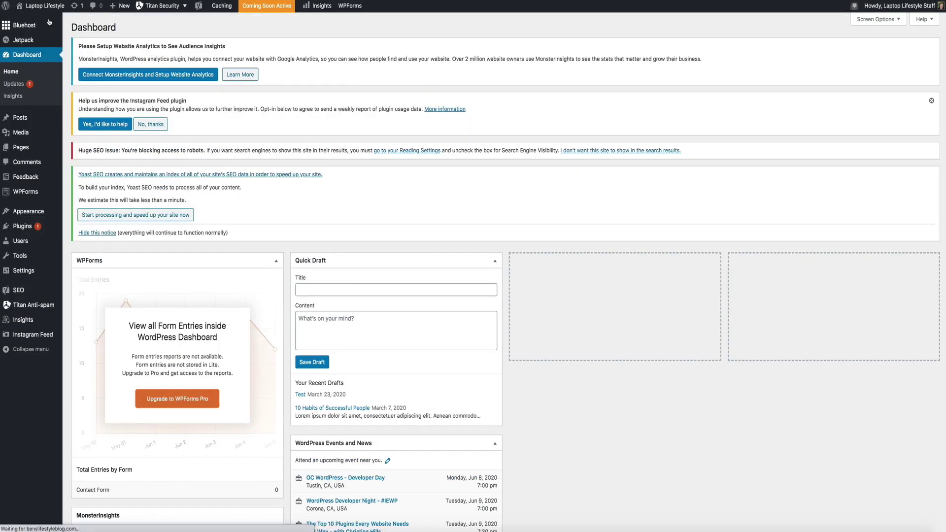
{"action": "mouse_move", "coordinate": [41, 257]}
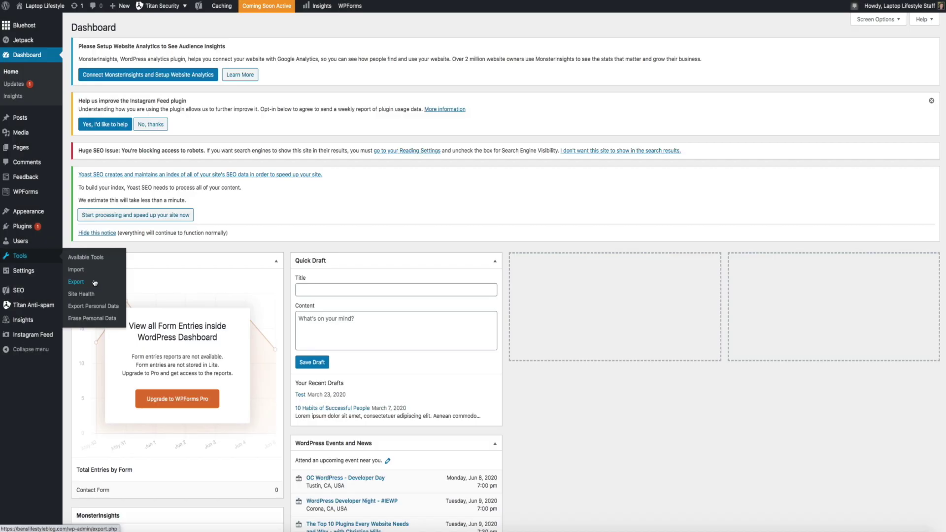
{"action": "left_click", "coordinate": [76, 282]}
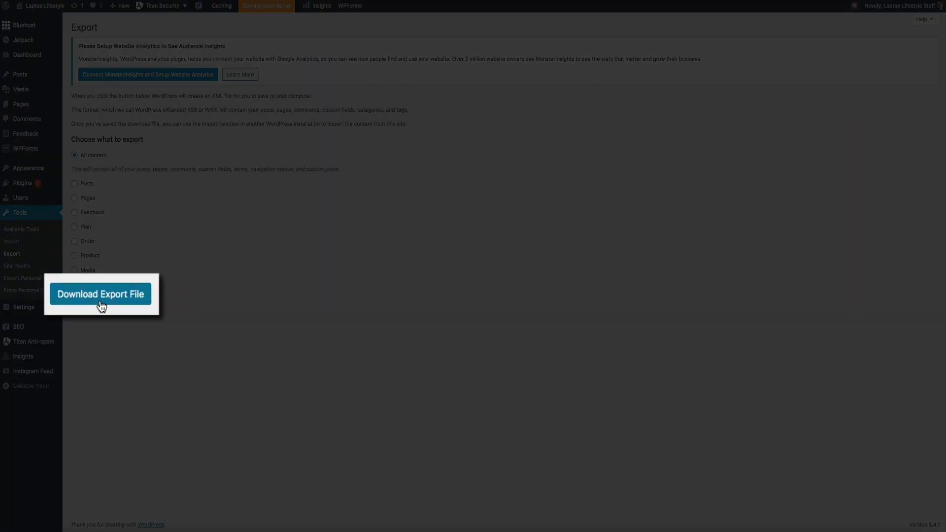
- Download the Laptop Lifestyle all-content export XML file
{"action": "left_click", "coordinate": [101, 296]}
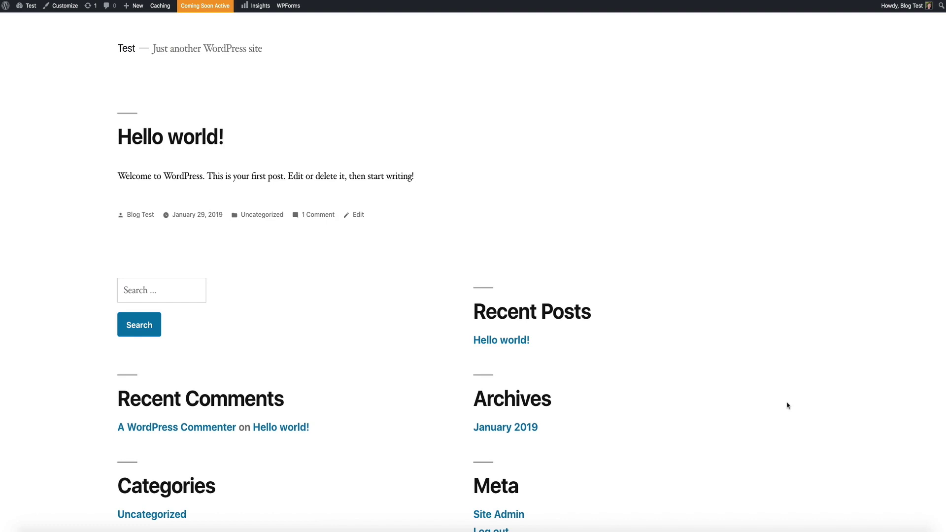
- Go to the Test site's dashboard and open Tools > Import
{"action": "mouse_move", "coordinate": [31, 6]}
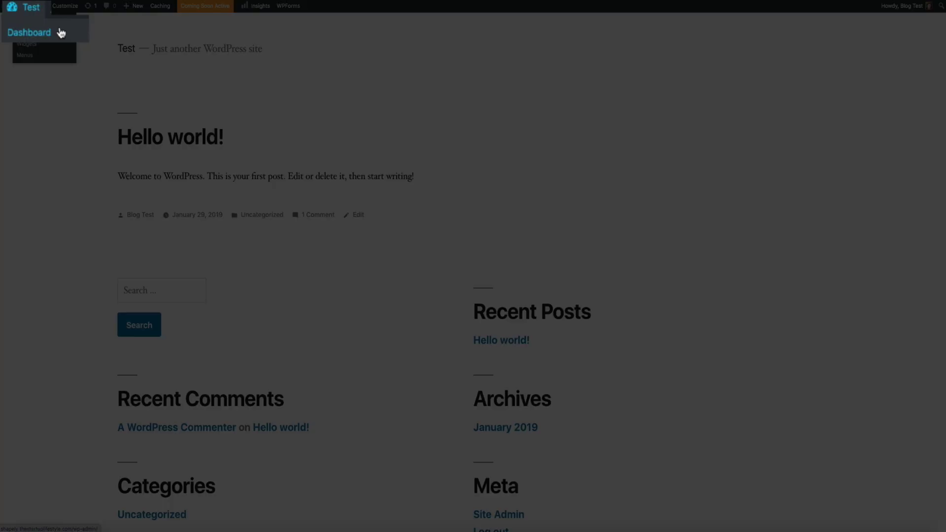
{"action": "left_click", "coordinate": [61, 33]}
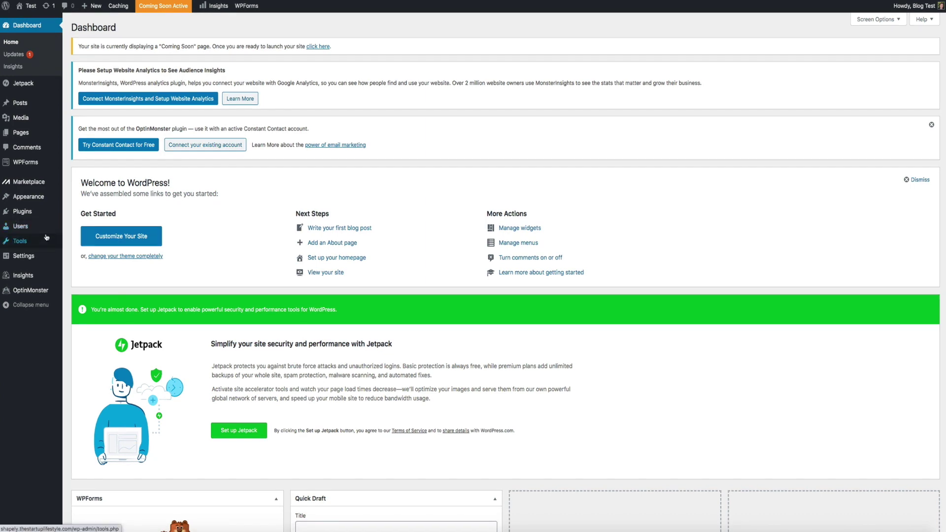
{"action": "mouse_move", "coordinate": [45, 241]}
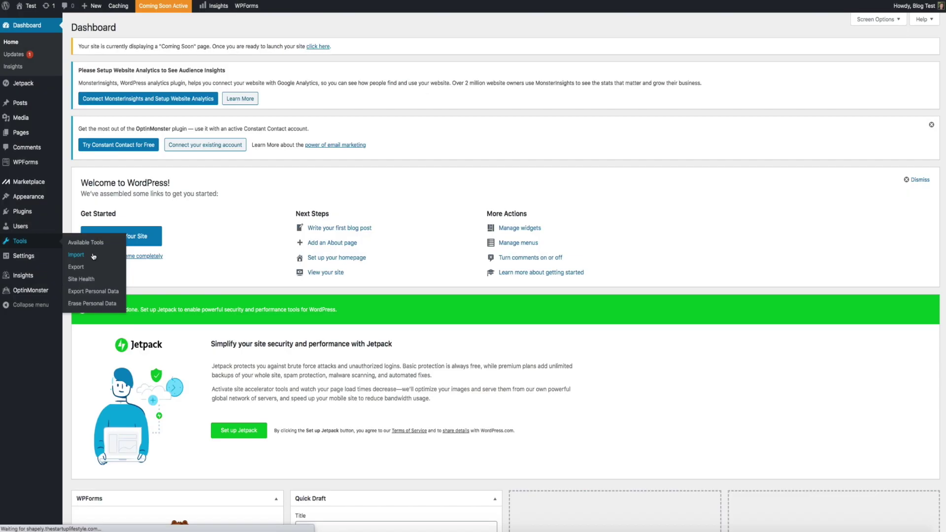
{"action": "left_click", "coordinate": [94, 257]}
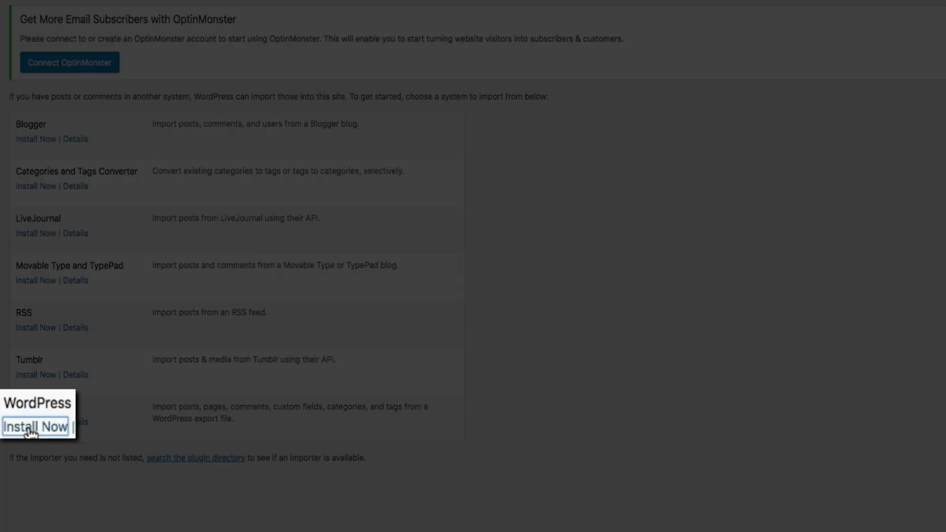
- Install the WordPress importer and run it
{"action": "left_click", "coordinate": [33, 424]}
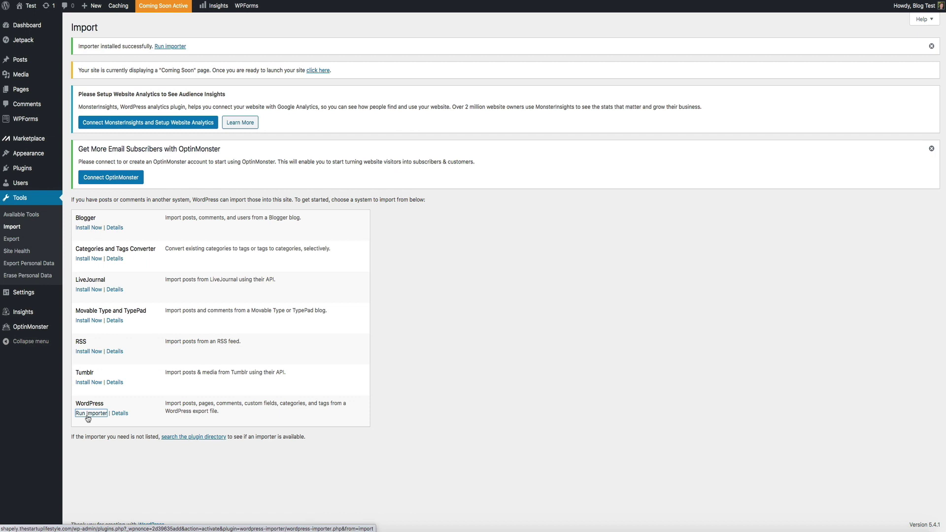
{"action": "left_click", "coordinate": [89, 414]}
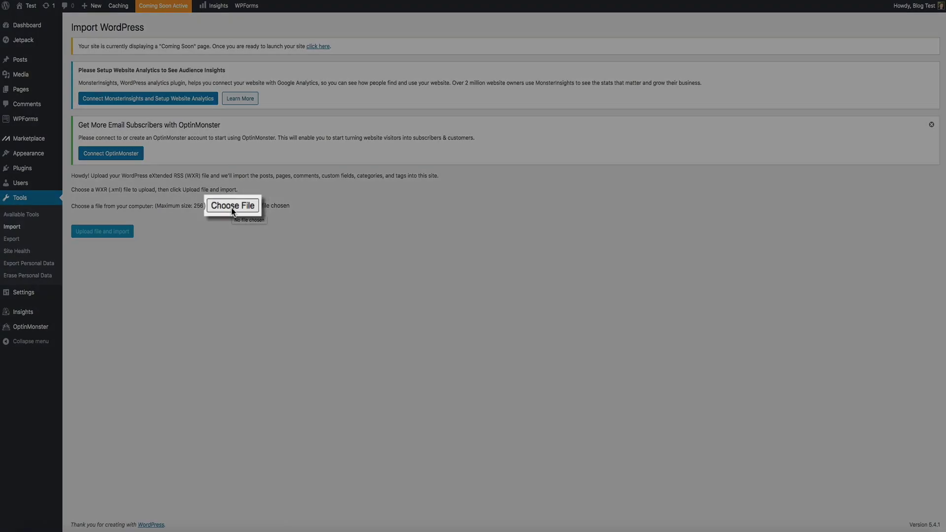
- Upload the laptoplifestyle .xml export file from Downloads to the WordPress importer
{"action": "left_click", "coordinate": [233, 206]}
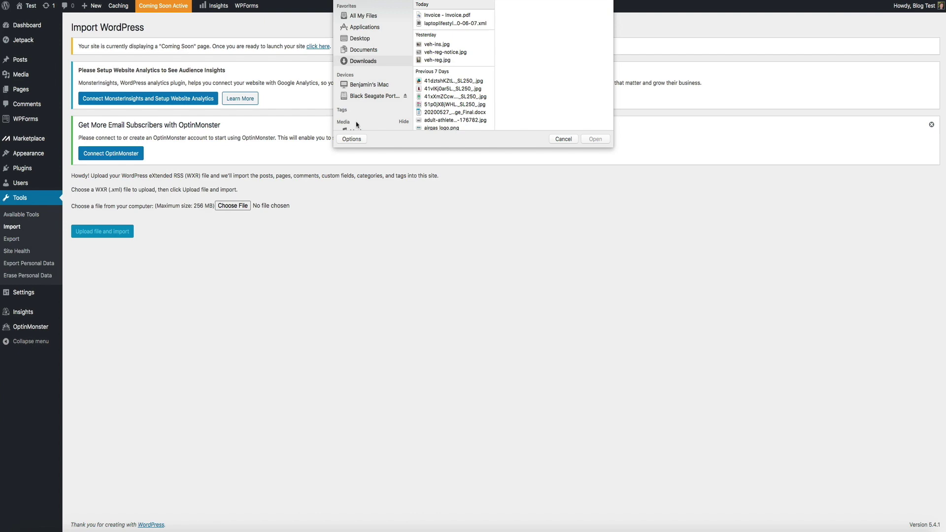
{"action": "left_click", "coordinate": [448, 23]}
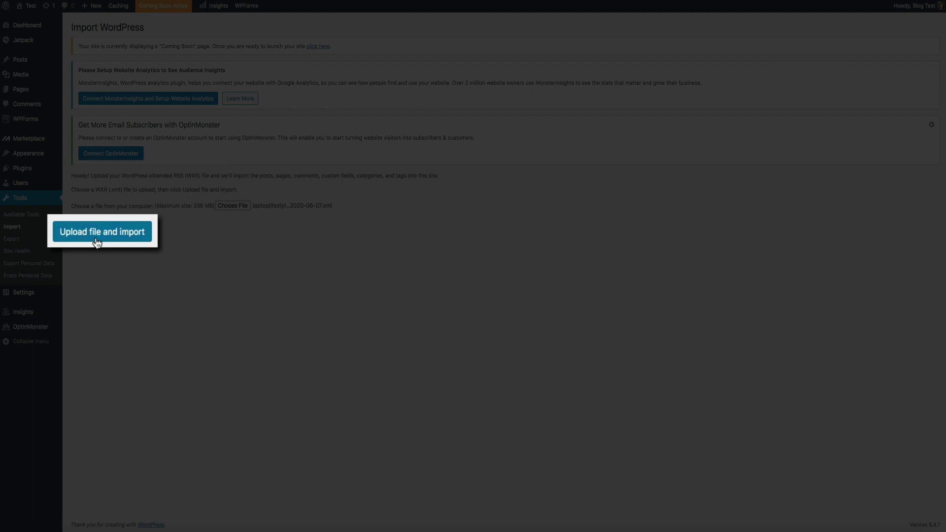
{"action": "left_click", "coordinate": [98, 233]}
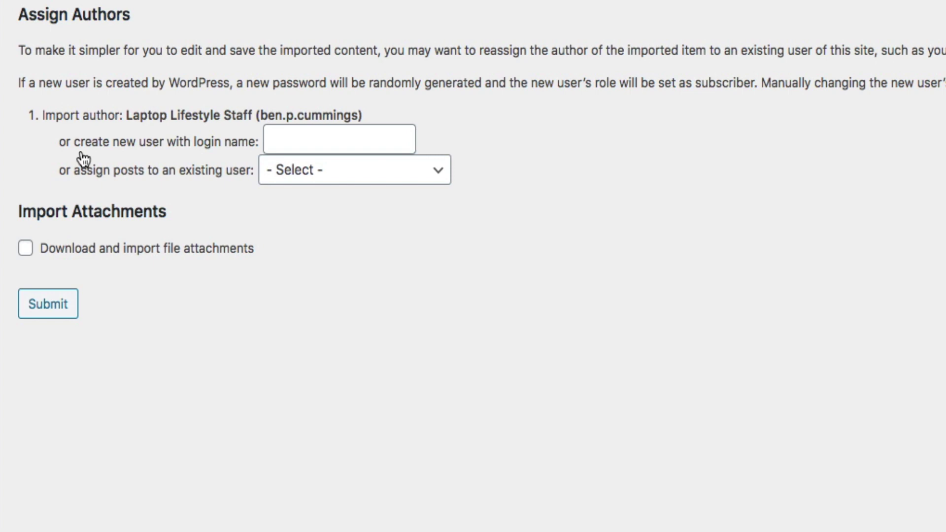
- Assign imported posts to the existing user, include file attachments, and submit the import
{"action": "left_click", "coordinate": [444, 170]}
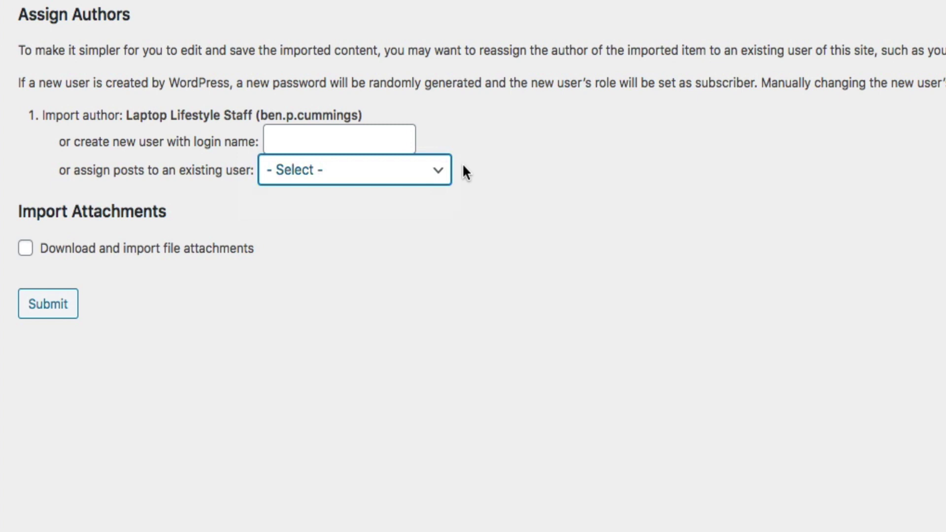
{"action": "left_click", "coordinate": [438, 172]}
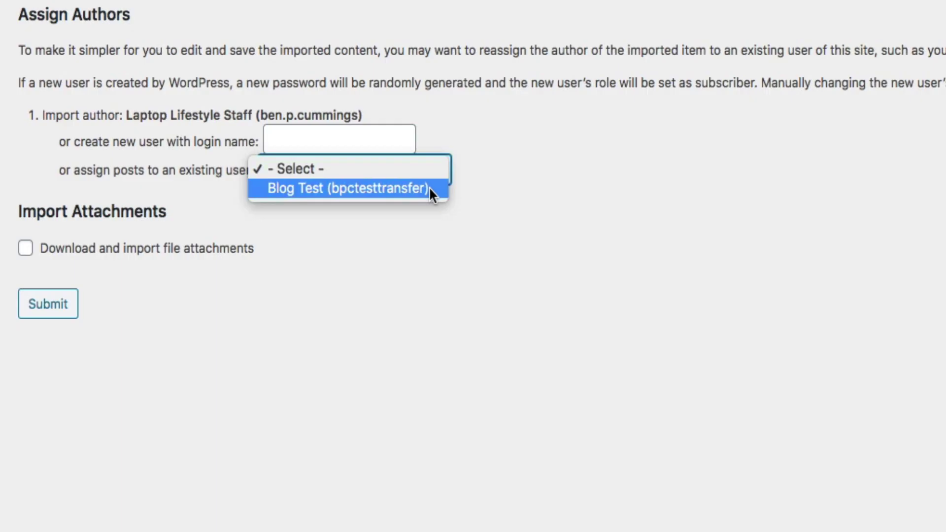
{"action": "left_click", "coordinate": [430, 188]}
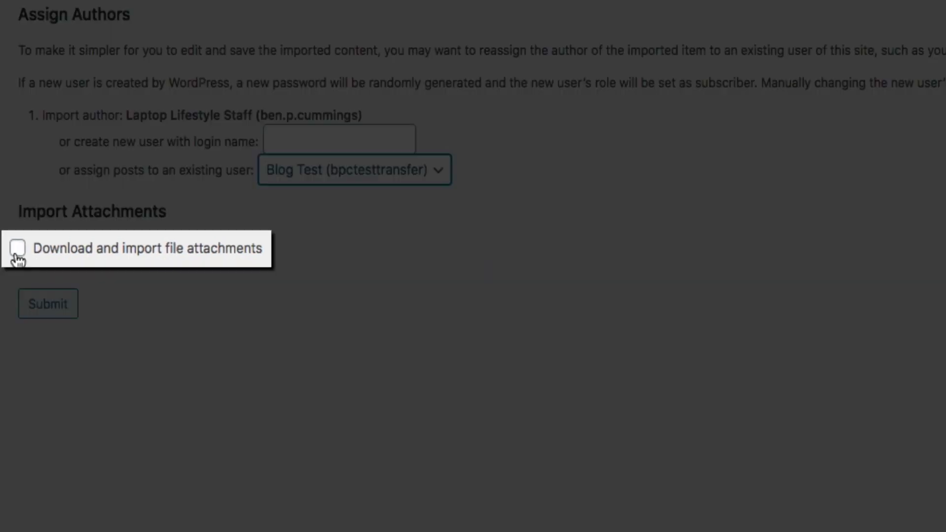
{"action": "left_click", "coordinate": [18, 248]}
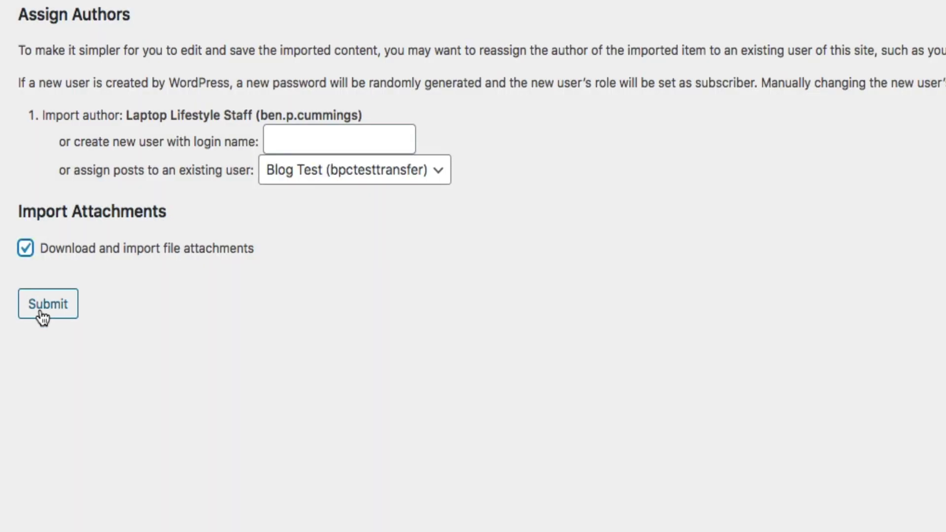
{"action": "left_click", "coordinate": [43, 313]}
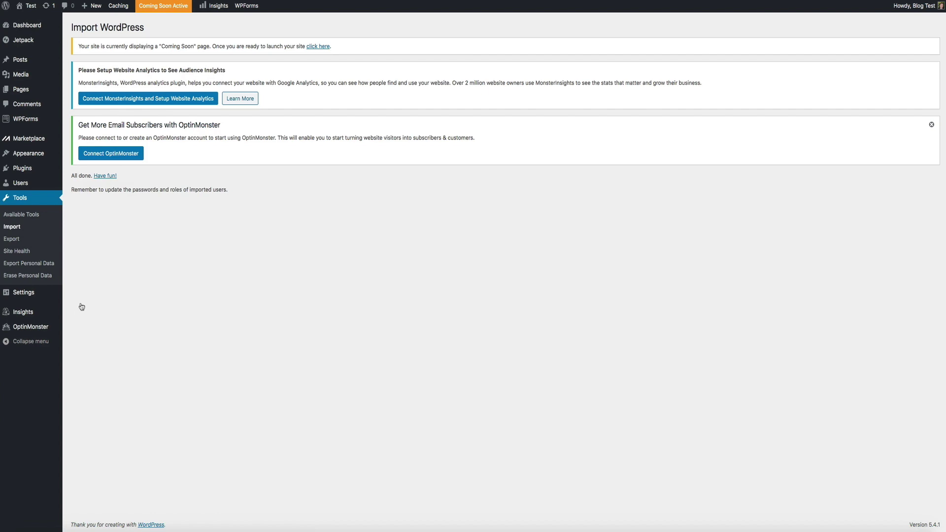
- Browse the imported posts list, the media library images, and the imported categories
{"action": "left_click", "coordinate": [39, 65]}
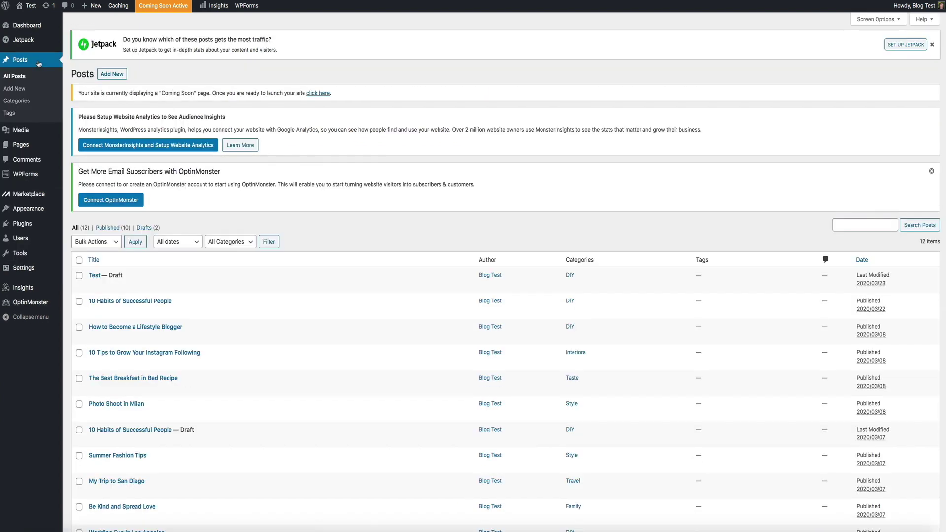
{"action": "scroll", "coordinate": [409, 269], "scroll_direction": "down", "scroll_amount": 5}
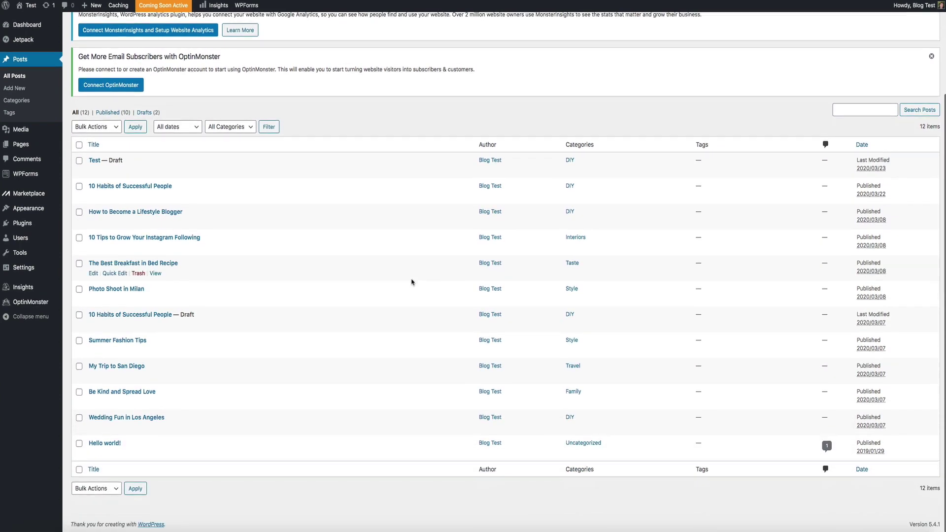
{"action": "scroll", "coordinate": [412, 274], "scroll_direction": "up", "scroll_amount": 2}
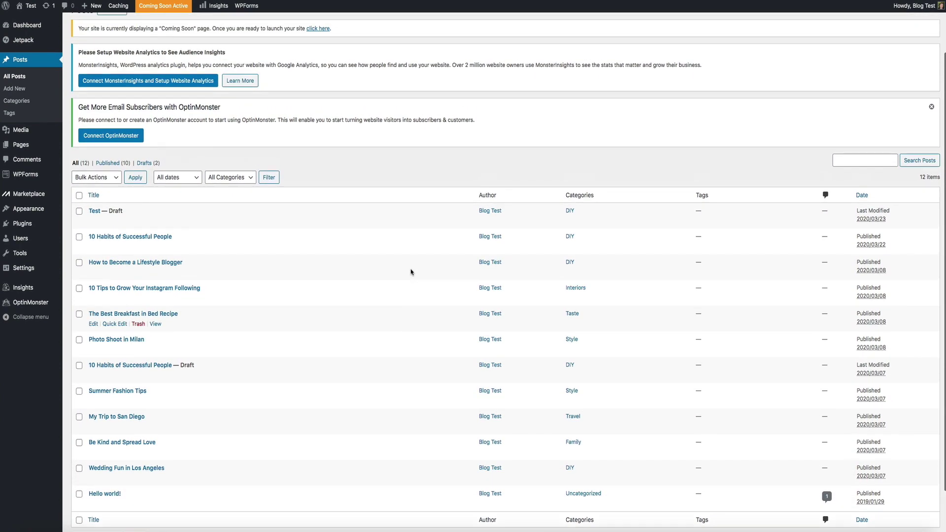
{"action": "scroll", "coordinate": [411, 271], "scroll_direction": "up", "scroll_amount": 3}
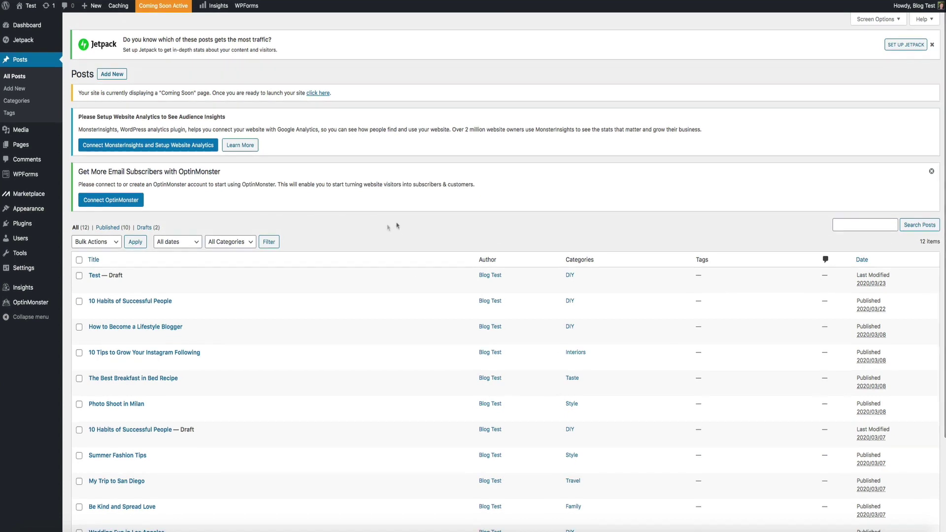
{"action": "left_click", "coordinate": [38, 130]}
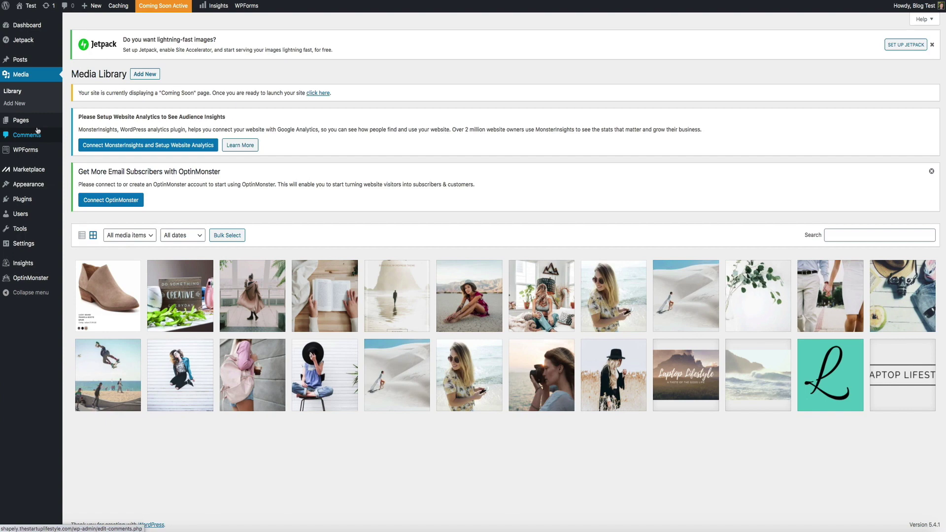
{"action": "left_click", "coordinate": [38, 121]}
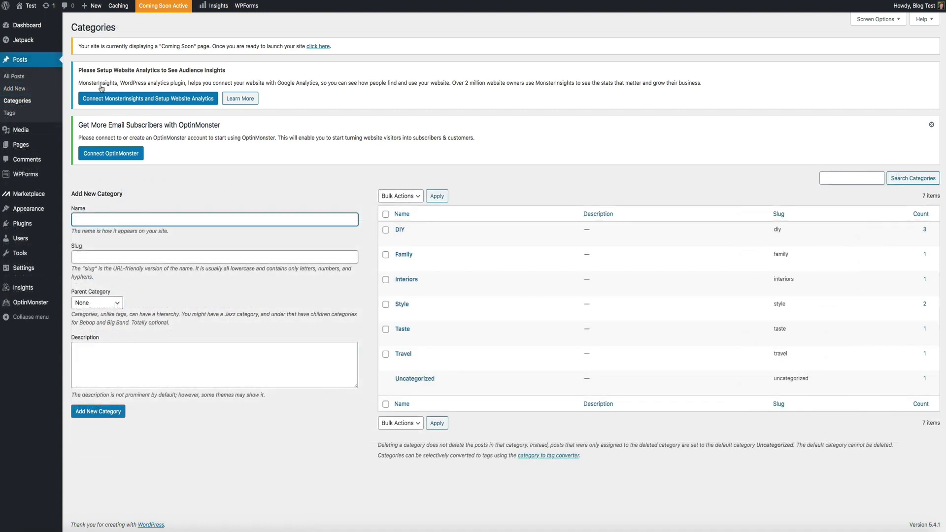
- Visit the live Test site and scroll through the imported front-page posts
{"action": "mouse_move", "coordinate": [29, 7]}
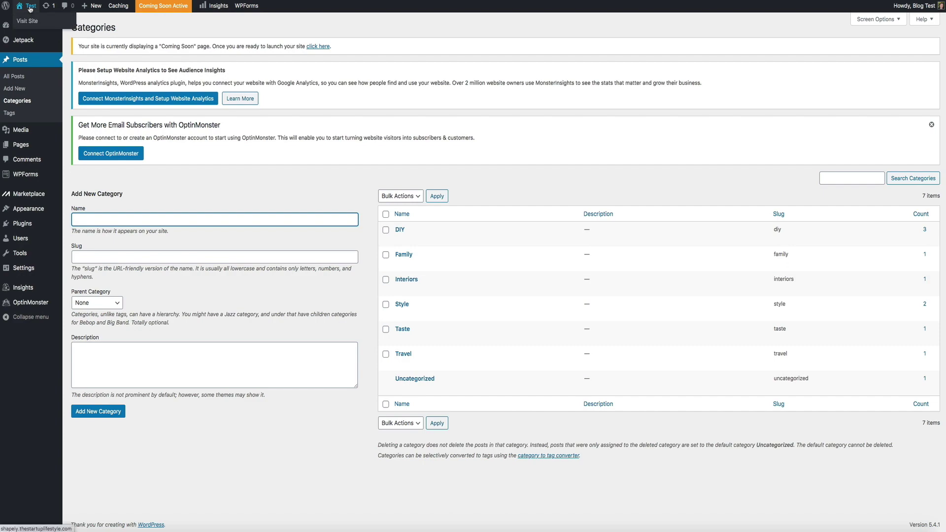
{"action": "left_click", "coordinate": [38, 22]}
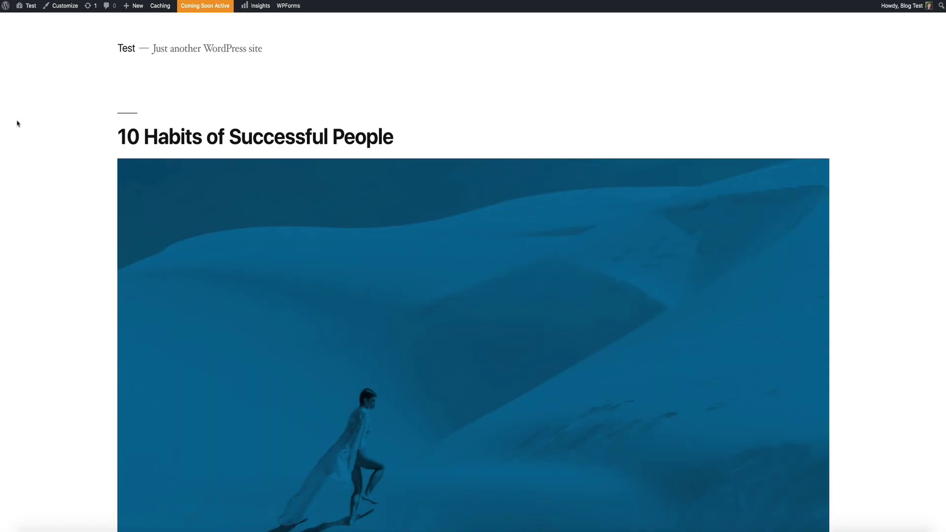
{"action": "scroll", "coordinate": [17, 124], "scroll_direction": "down", "scroll_amount": 7}
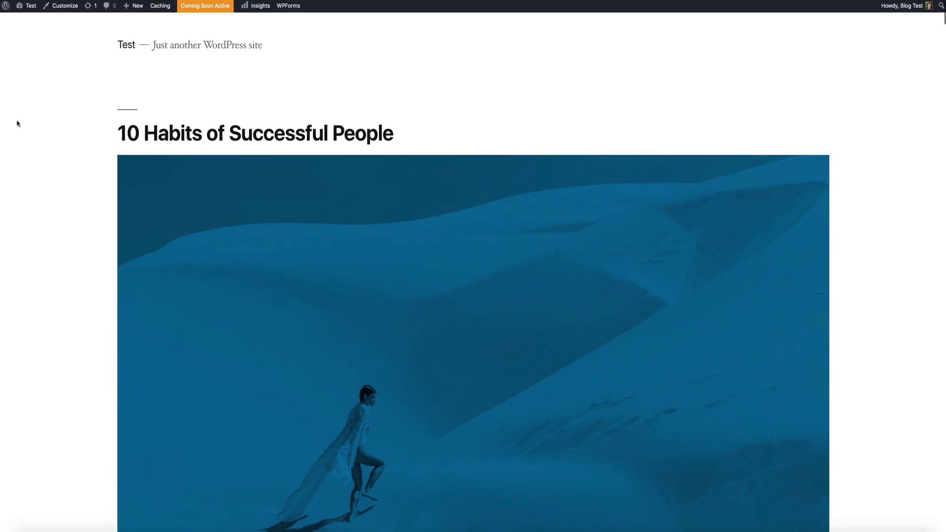
{"action": "scroll", "coordinate": [17, 123], "scroll_direction": "down", "scroll_amount": 10}
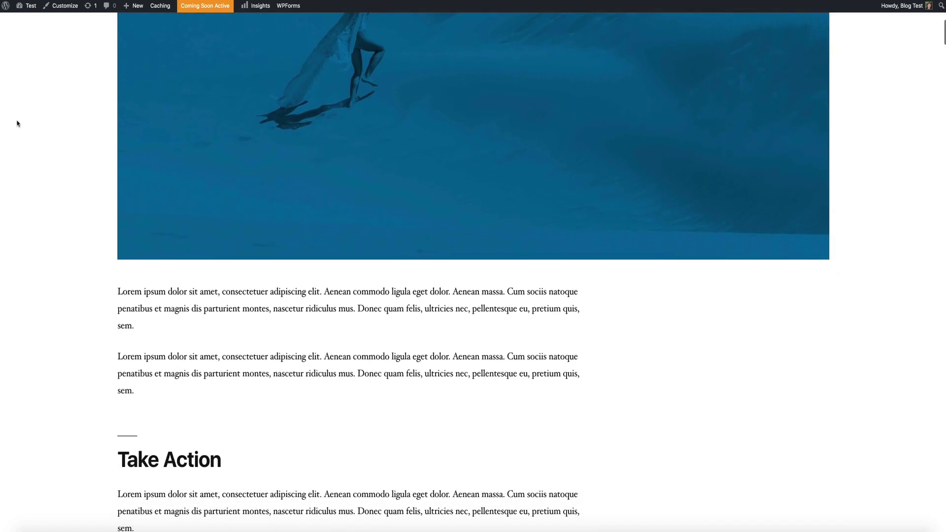
{"action": "scroll", "coordinate": [17, 124], "scroll_direction": "down", "scroll_amount": 9}
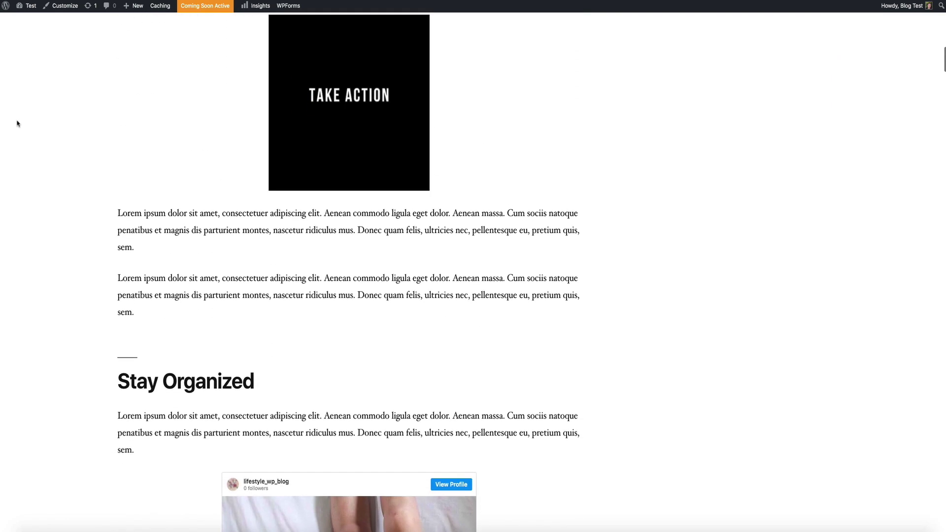
{"action": "scroll", "coordinate": [17, 124], "scroll_direction": "down", "scroll_amount": 11}
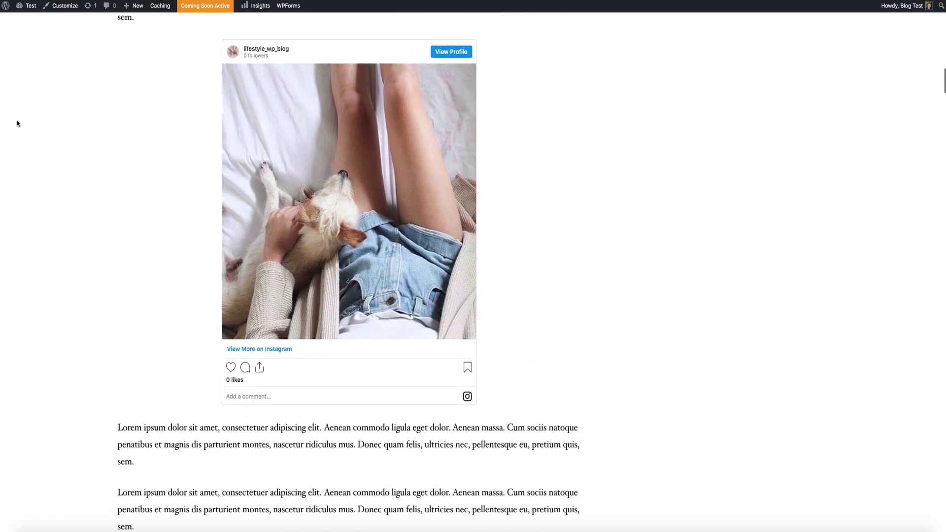
{"action": "scroll", "coordinate": [17, 124], "scroll_direction": "down", "scroll_amount": 14}
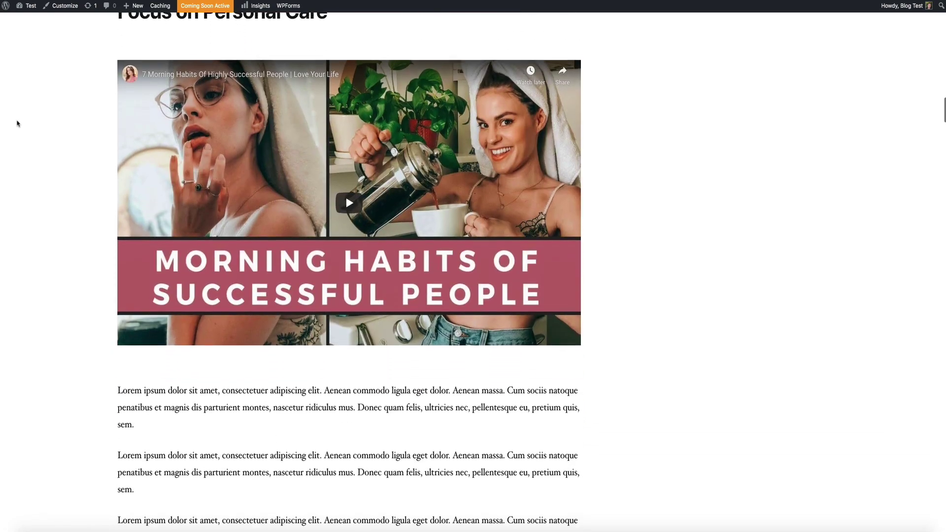
{"action": "scroll", "coordinate": [17, 123], "scroll_direction": "down", "scroll_amount": 11}
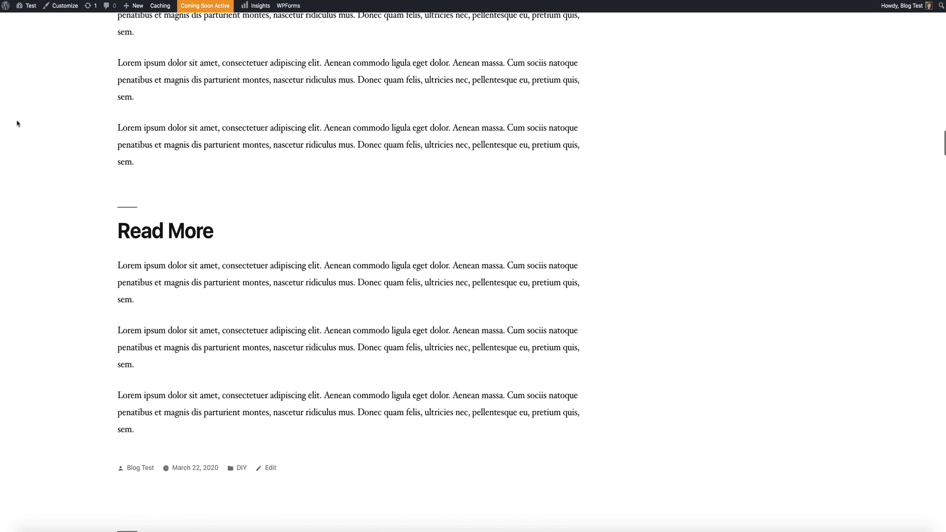
{"action": "scroll", "coordinate": [17, 124], "scroll_direction": "down", "scroll_amount": 8}
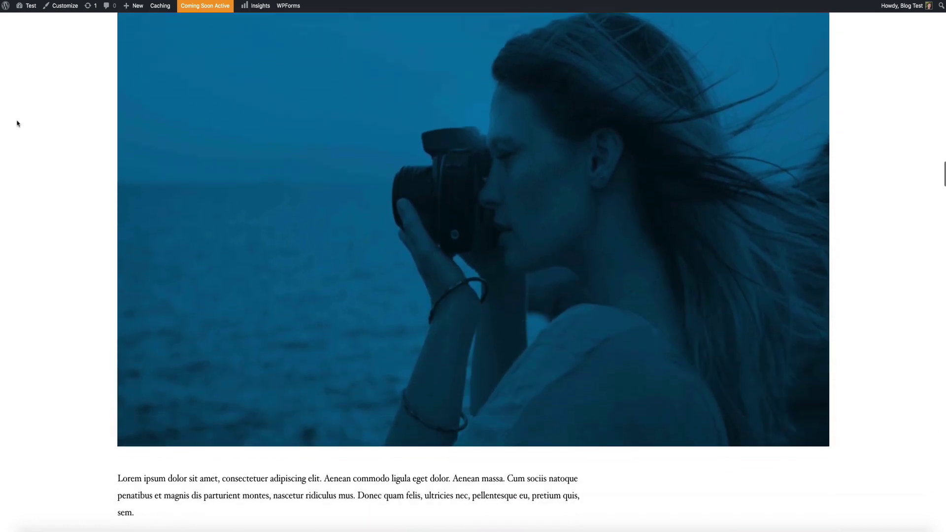
{"action": "scroll", "coordinate": [17, 123], "scroll_direction": "down", "scroll_amount": 5}
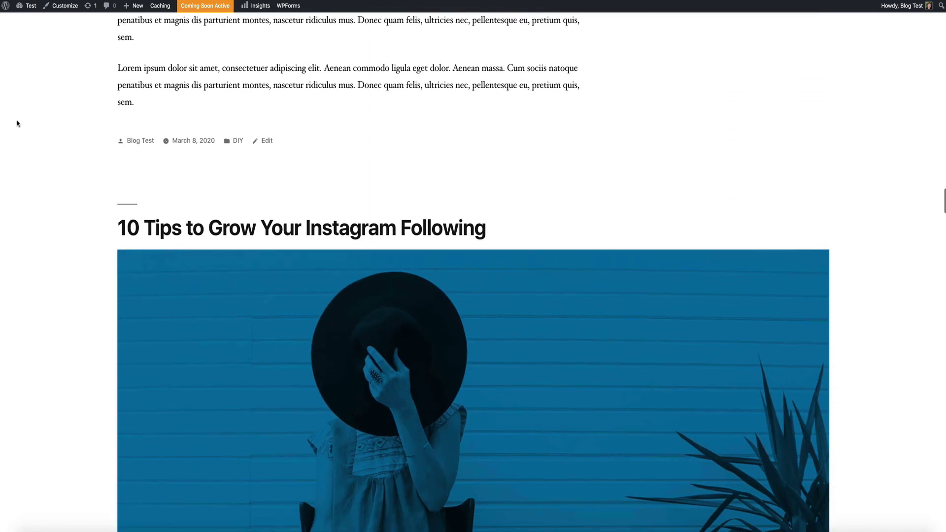